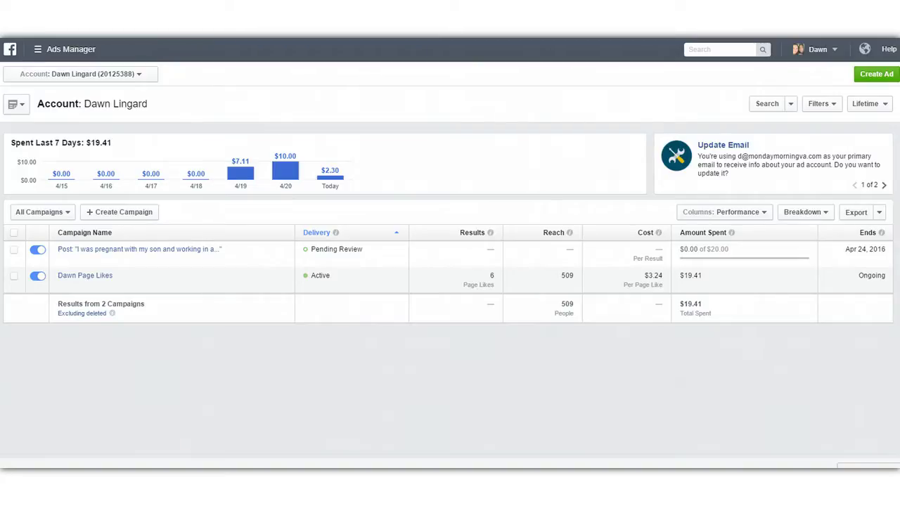
Go from Ads Manager to the Pixels page and dismiss the Create a Custom Conversion dialog.
click(61, 49)
click(15, 147)
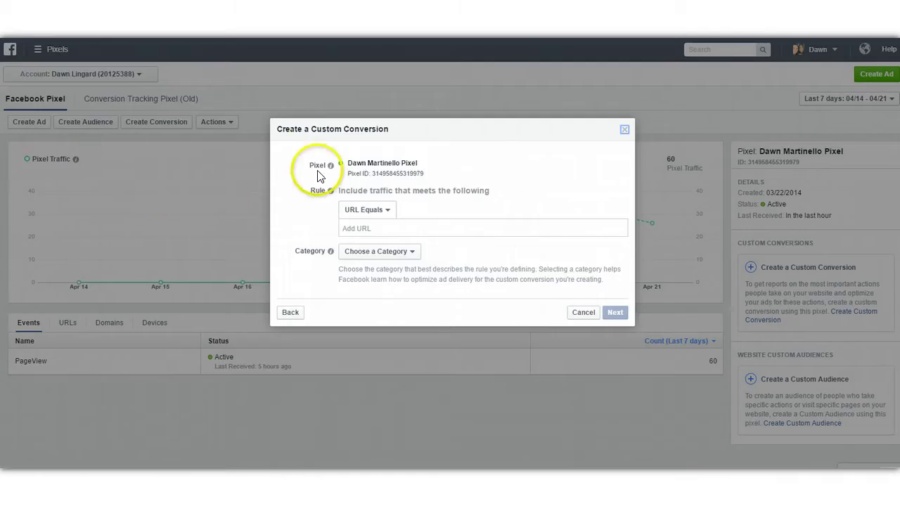
click(625, 130)
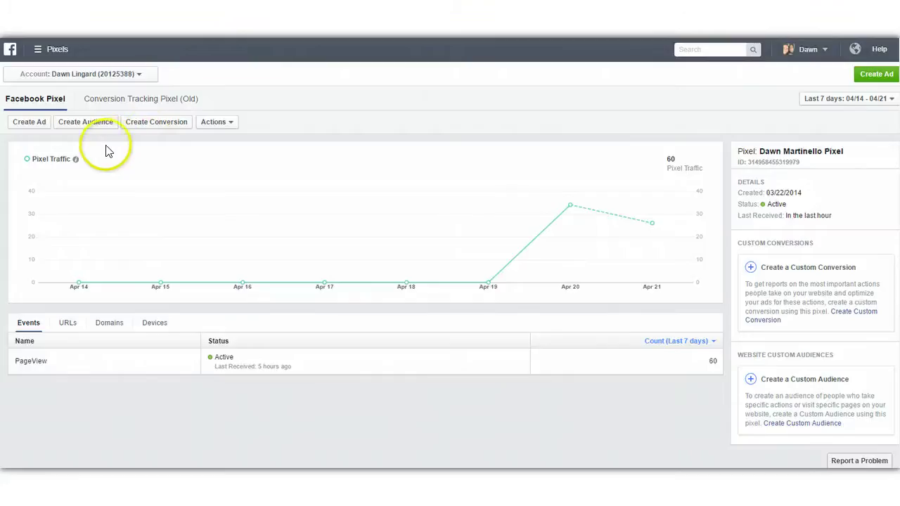
View the Facebook pixel code, select the whole install snippet, and close the code dialog.
click(211, 121)
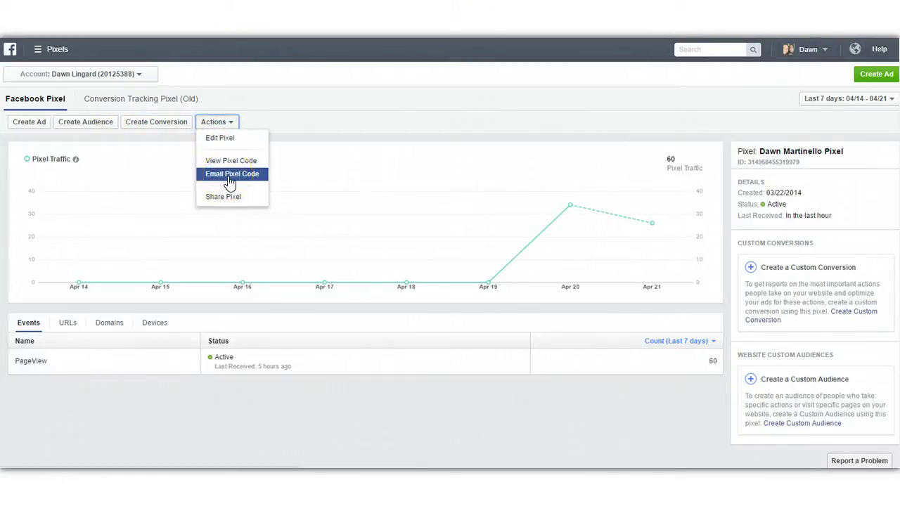
click(229, 161)
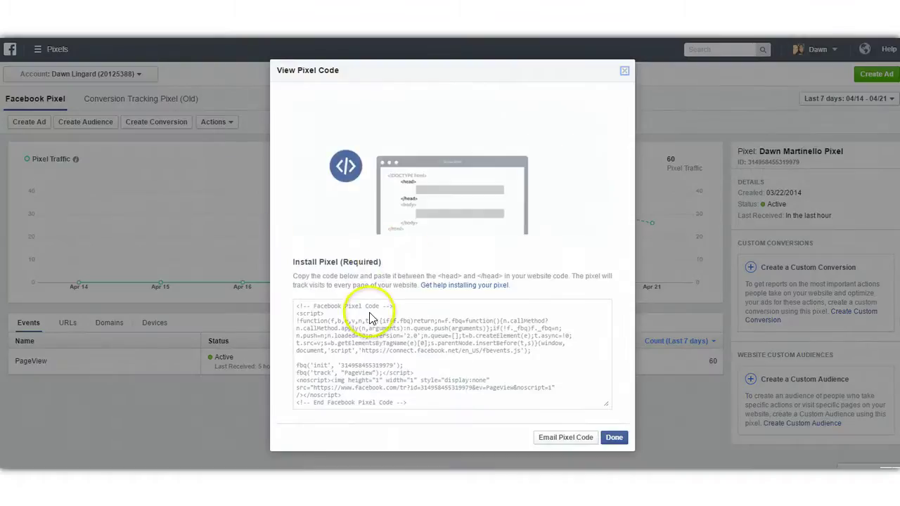
click(354, 322)
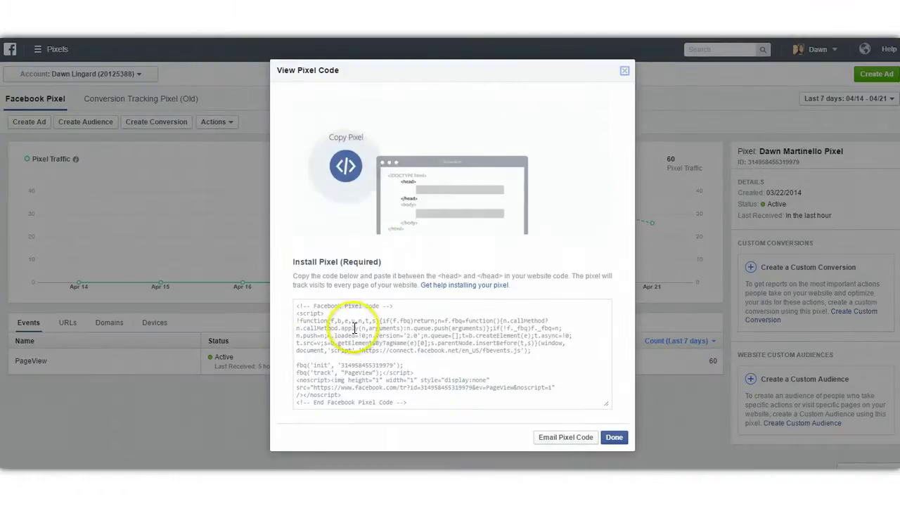
click(495, 366)
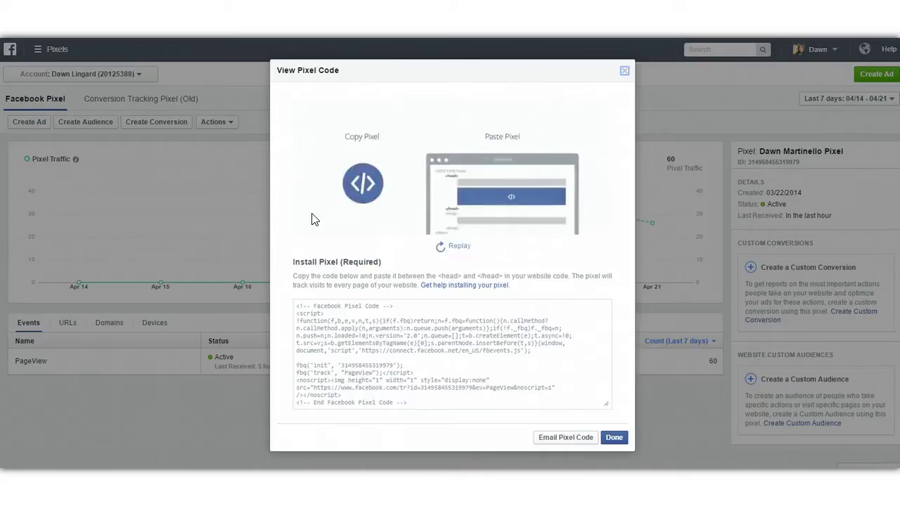
click(329, 337)
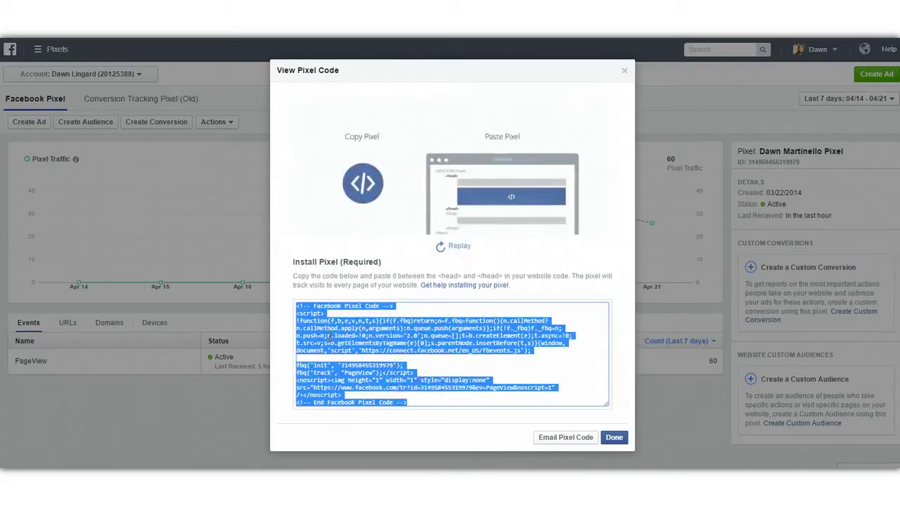
click(613, 438)
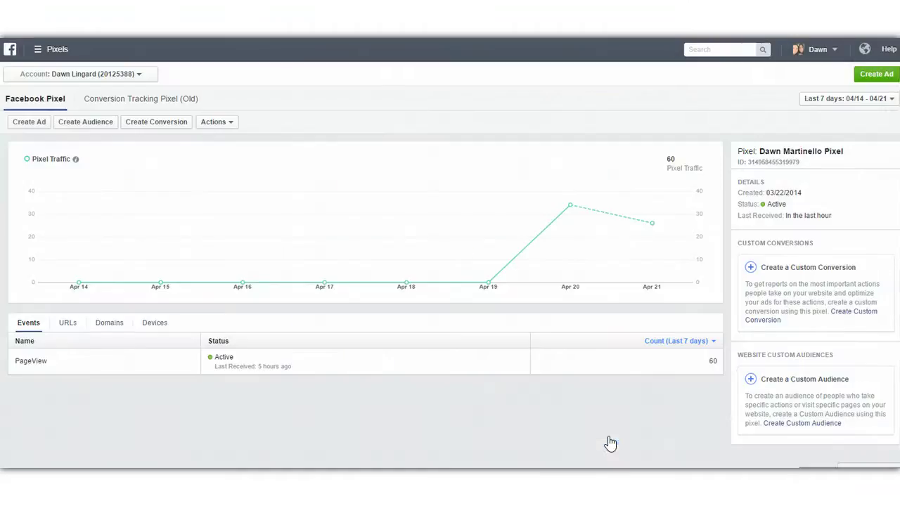
Switch to WinSCP and open the site's wp-content/themes/x folder on the server.
mouse_move(429, 486)
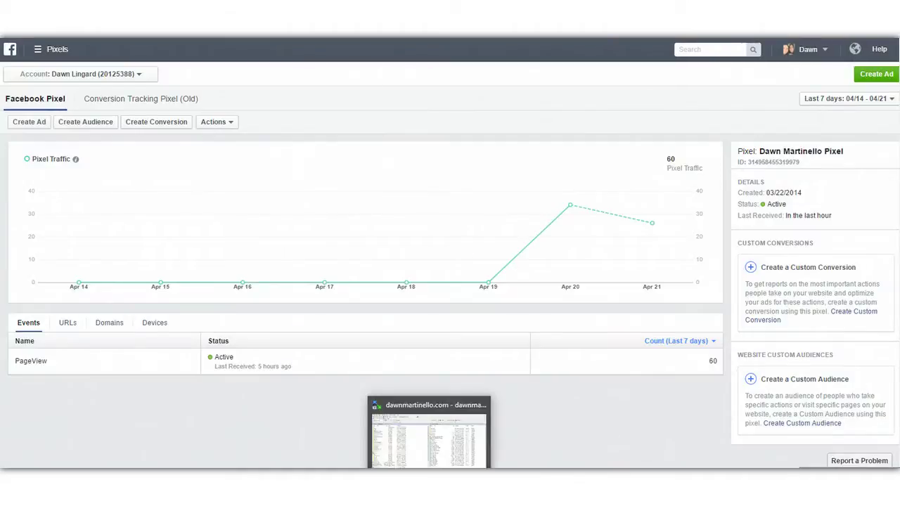
click(428, 432)
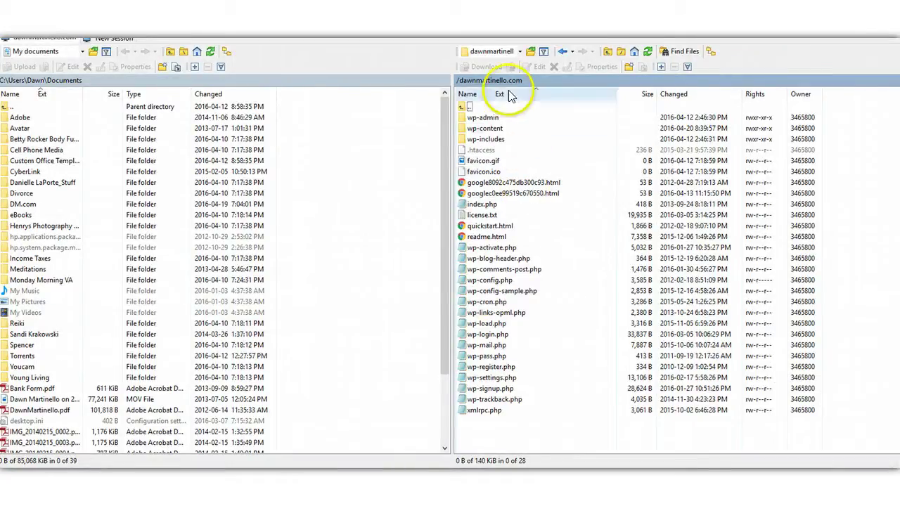
double_click(499, 133)
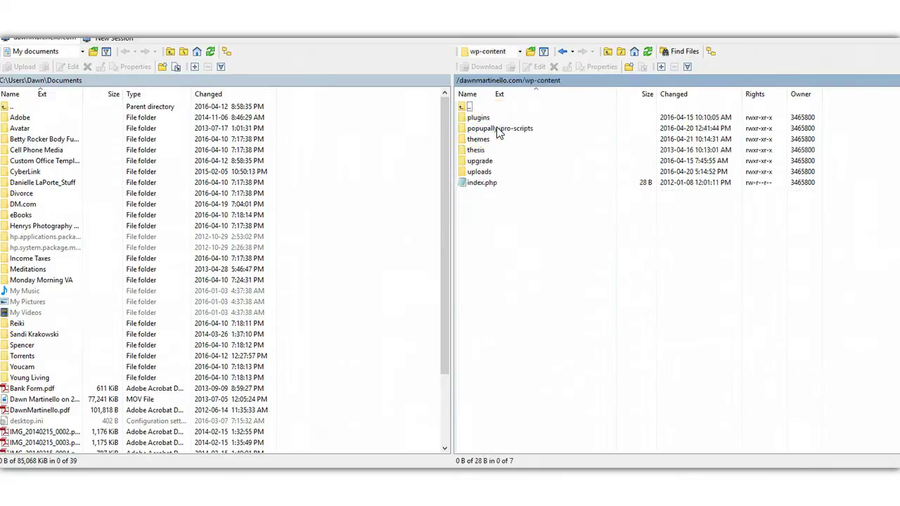
click(481, 140)
double_click(481, 141)
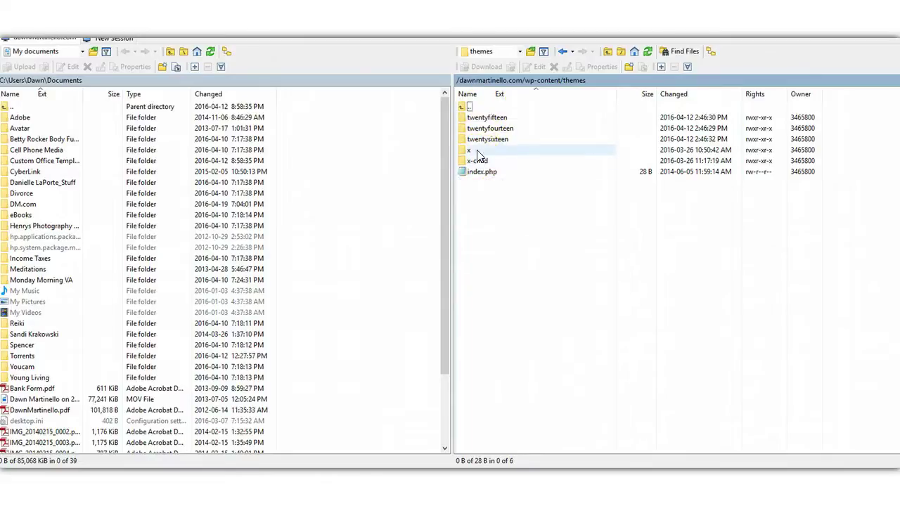
double_click(473, 151)
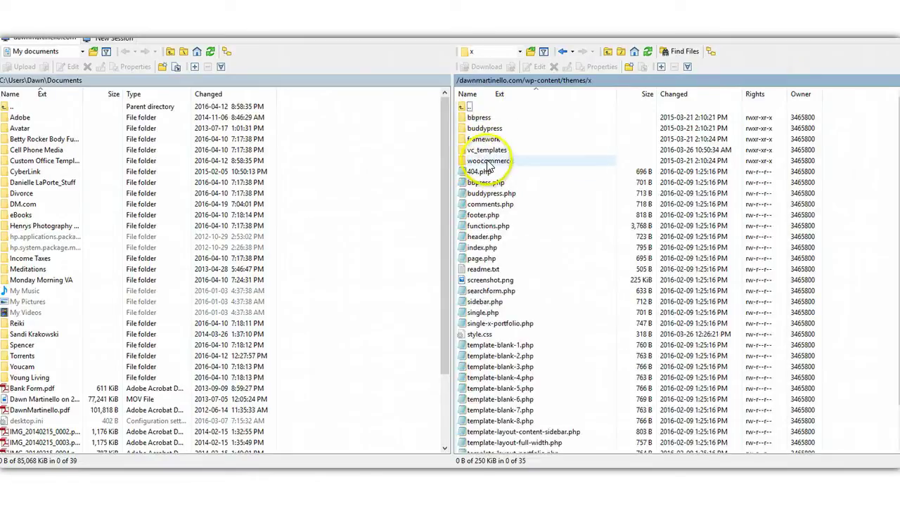
Open _header.php from the x theme's framework/views/global folder in the editor.
double_click(498, 140)
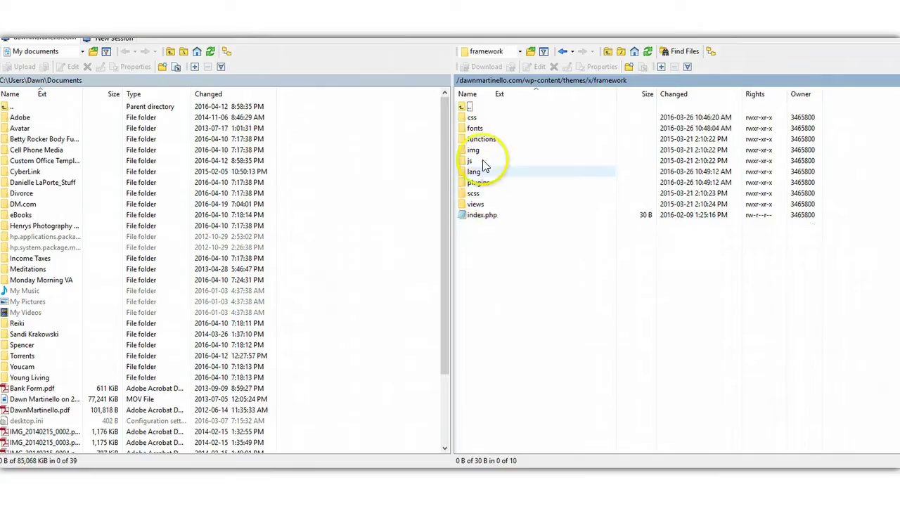
double_click(477, 204)
double_click(478, 128)
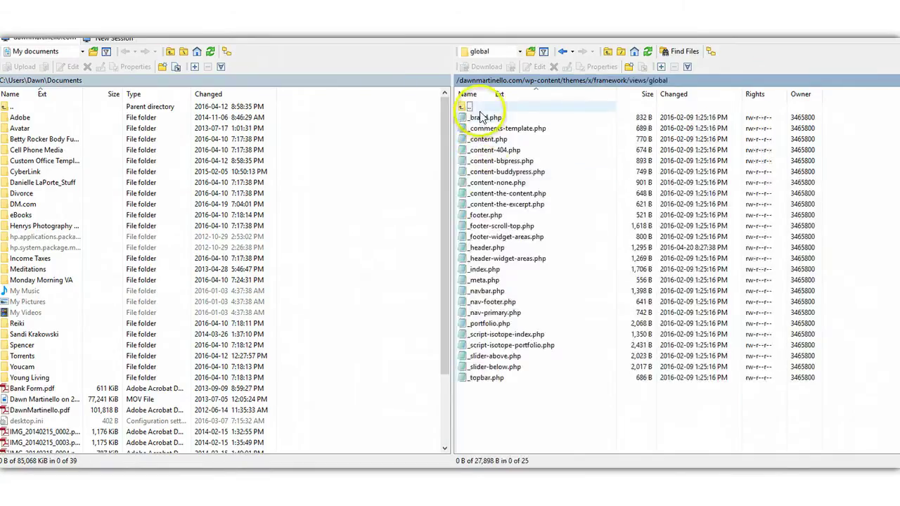
click(487, 251)
double_click(487, 250)
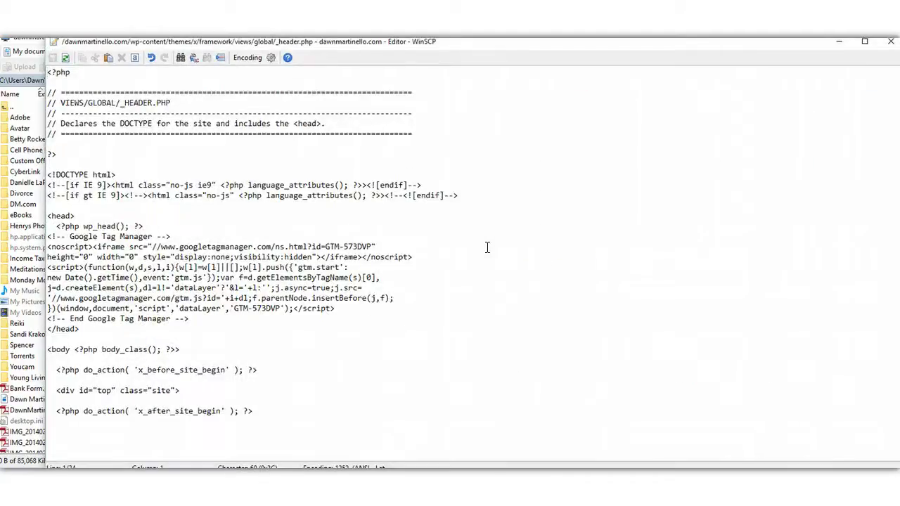
Examine the head section of _header.php, highlighting the opening head tag, the wp_head line and the Google Tag Manager block.
click(418, 302)
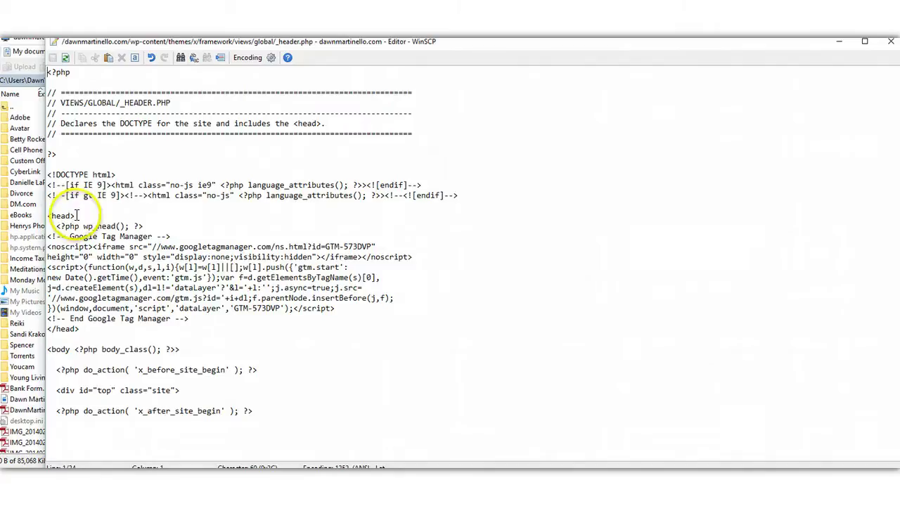
drag(47, 215, 84, 214)
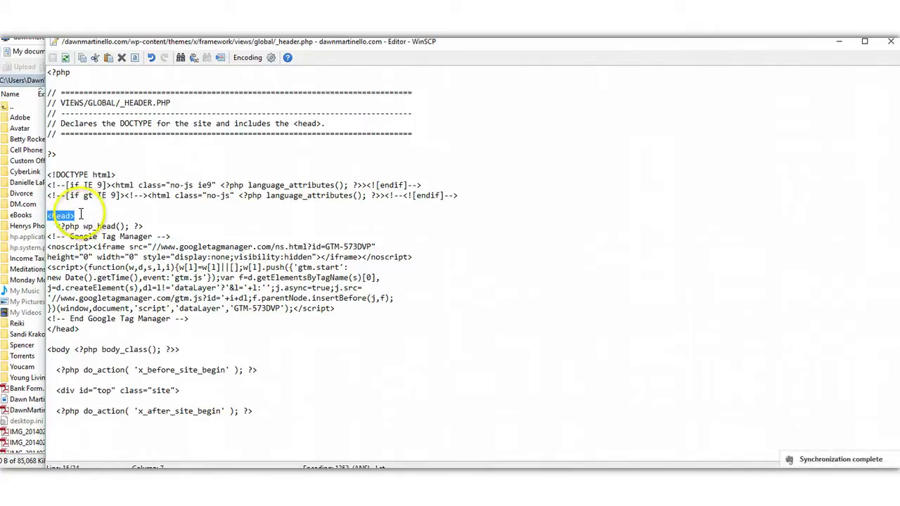
click(52, 226)
drag(52, 227, 204, 321)
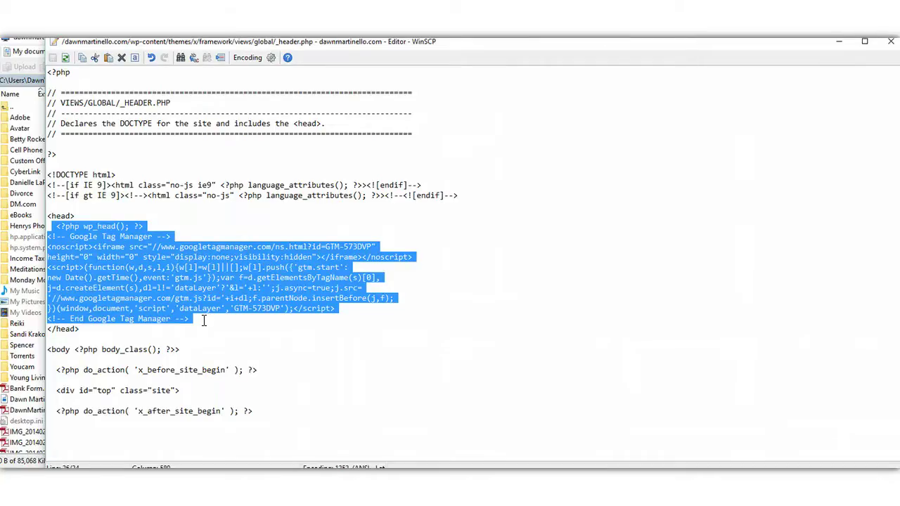
key(ctrl+z)
click(203, 320)
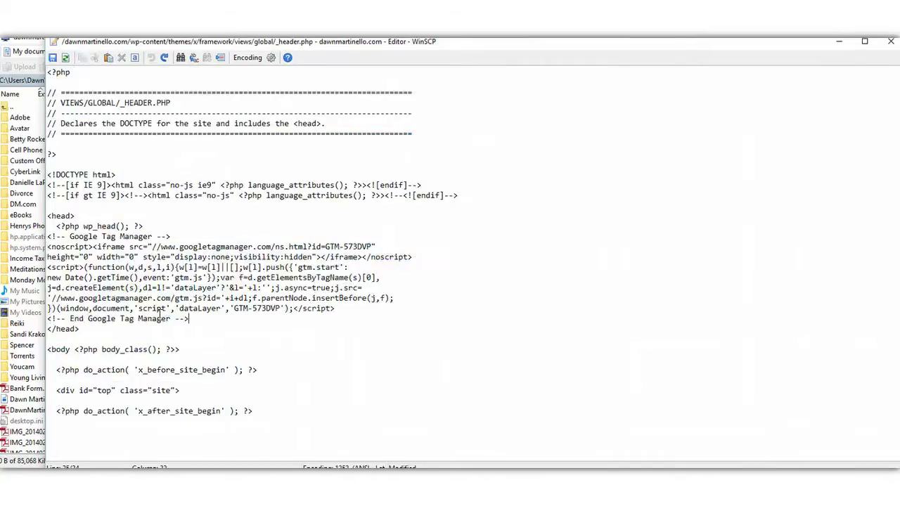
drag(203, 321, 47, 237)
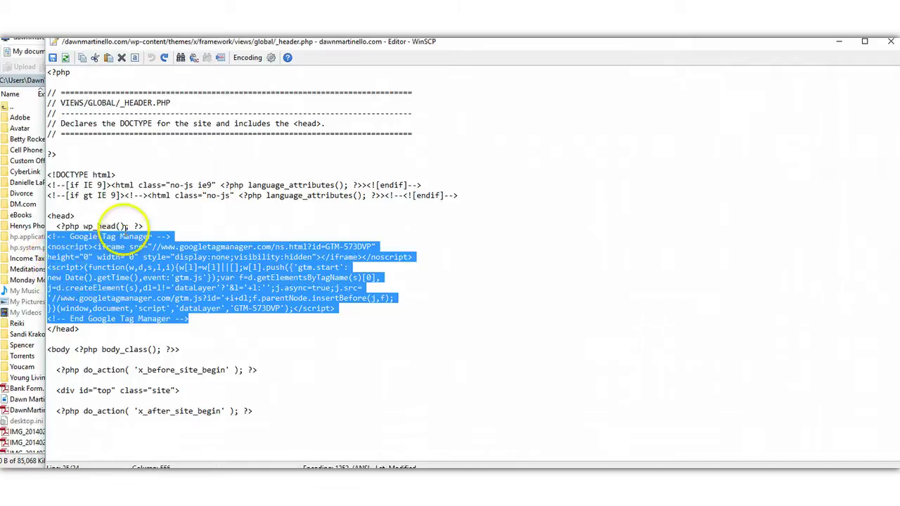
drag(55, 226, 149, 226)
Insert two blank lines after the wp_head line and three after the End Google Tag Manager comment in _header.php.
click(159, 226)
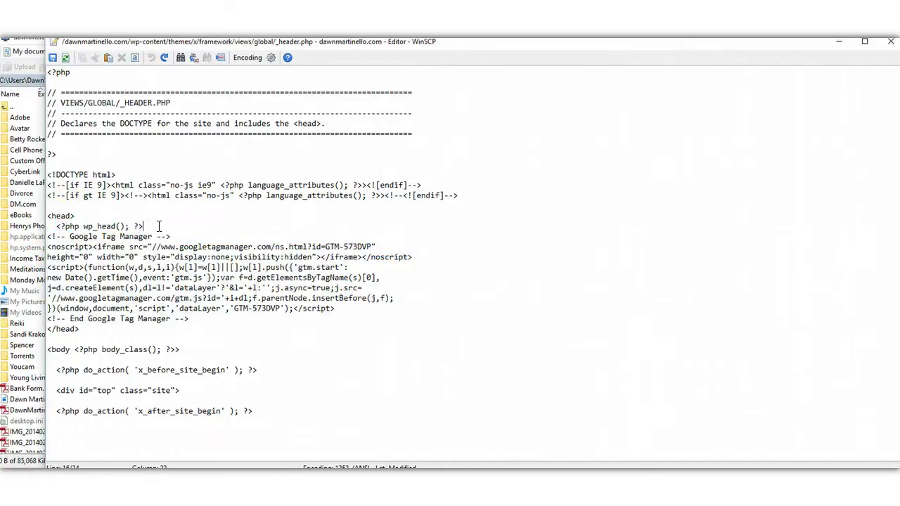
key(Return)
key(Return)
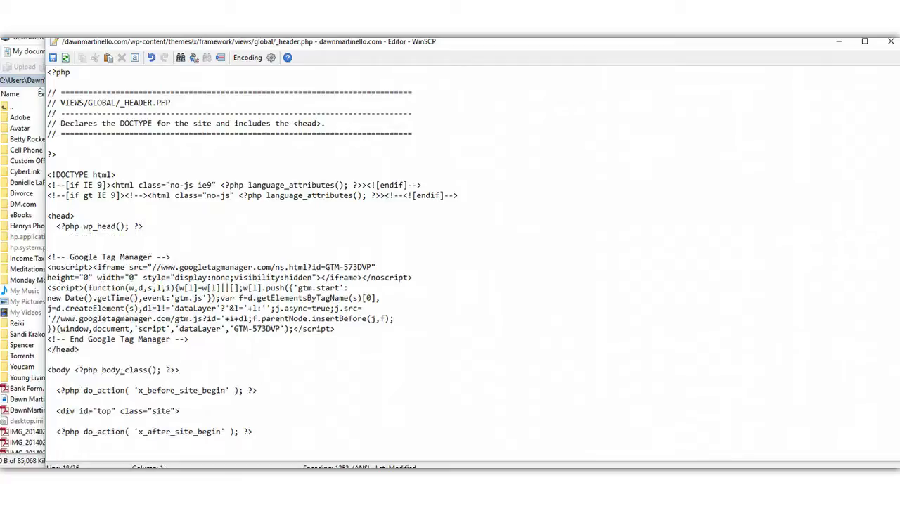
click(203, 338)
key(Return)
key(Return)
key(Return)
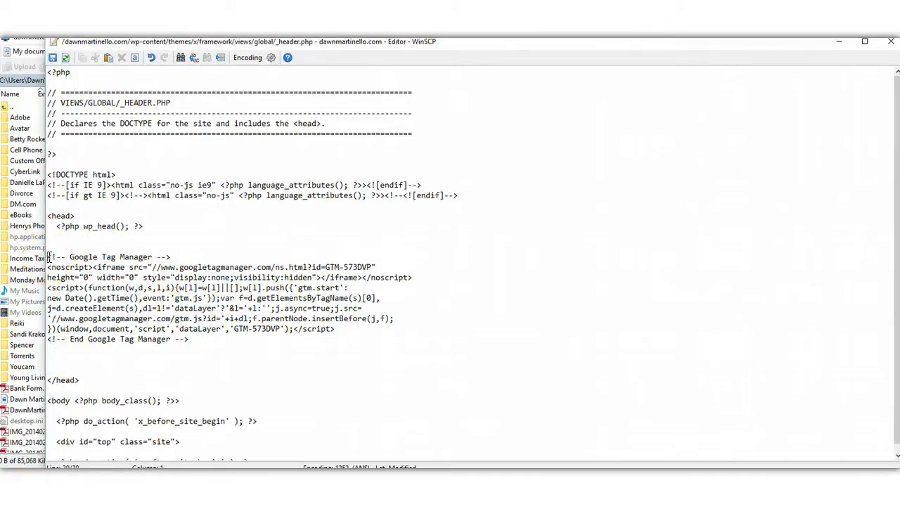
Highlight the Google Tag Manager block, close the _header.php editor, and return to the Facebook Pixels page.
drag(47, 257, 205, 338)
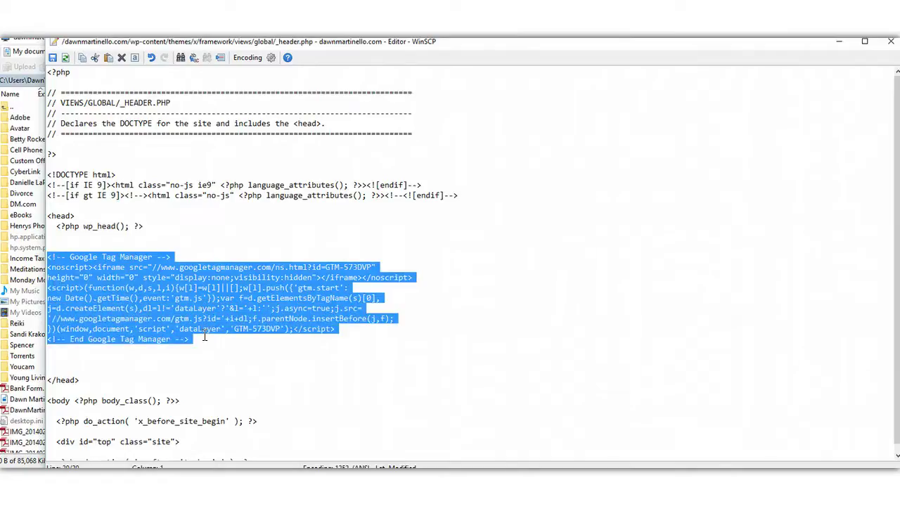
click(892, 47)
click(463, 280)
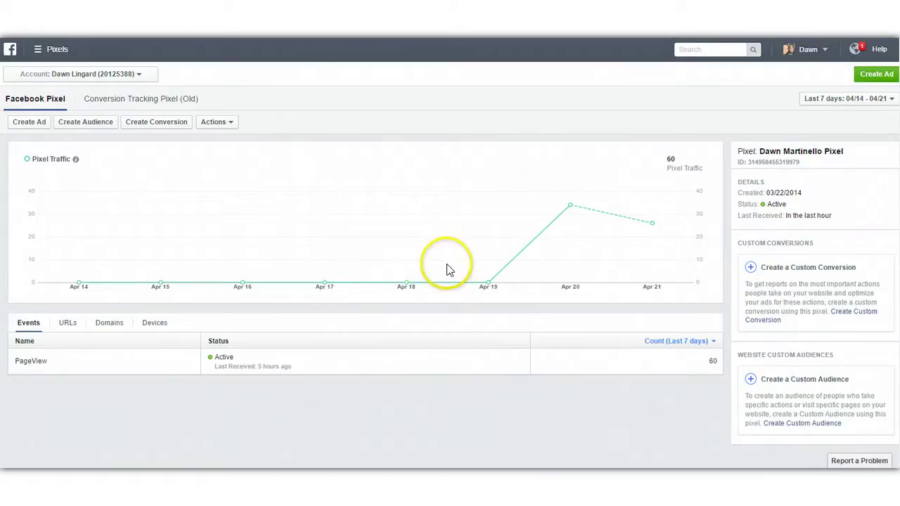
Check the pixel traffic values for Apr 19 and Apr 20 on the chart.
mouse_move(488, 290)
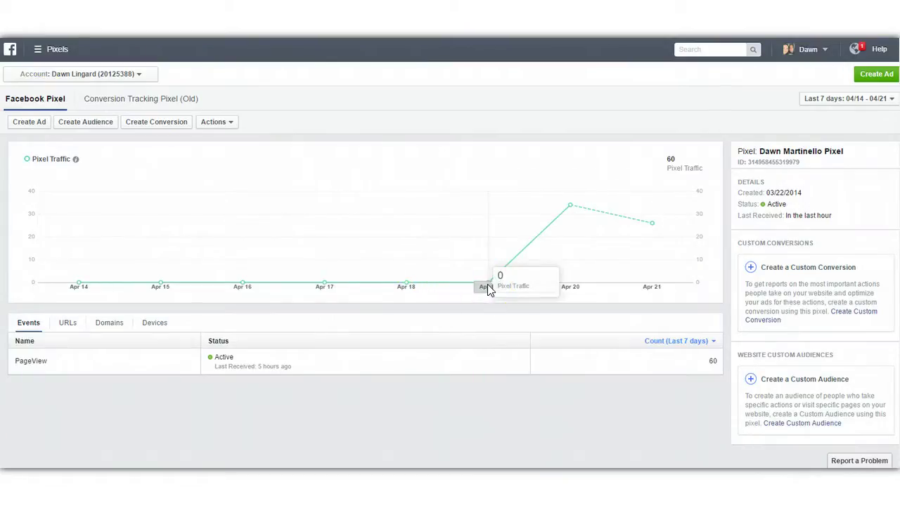
mouse_move(566, 208)
click(443, 264)
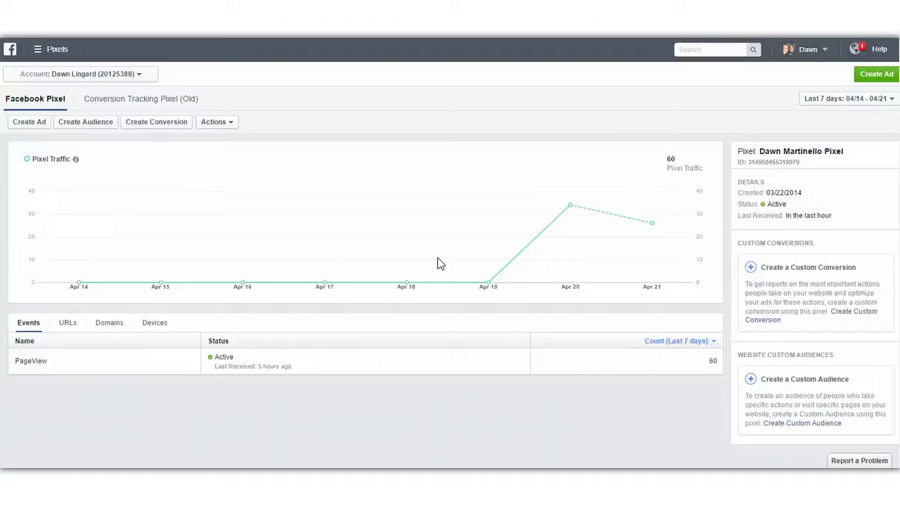
Start a custom conversion for the pixel and set its rule to URL Equals.
click(155, 131)
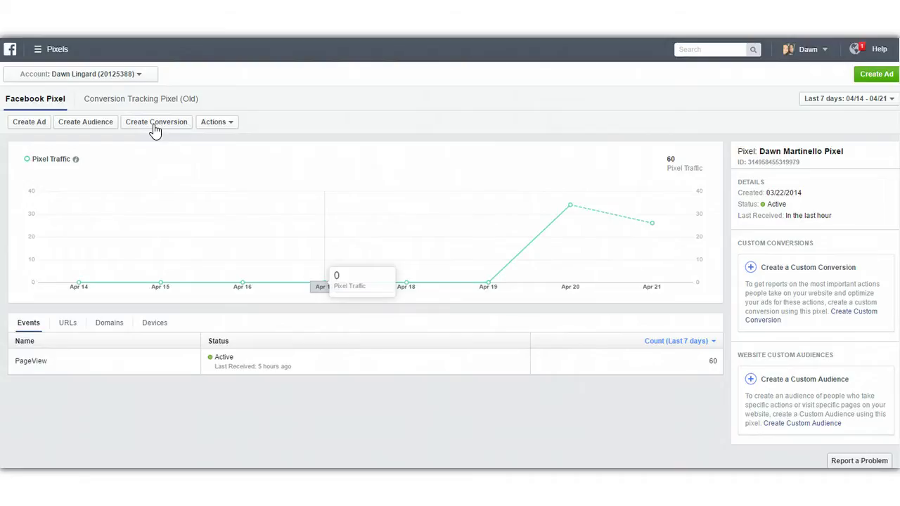
click(154, 127)
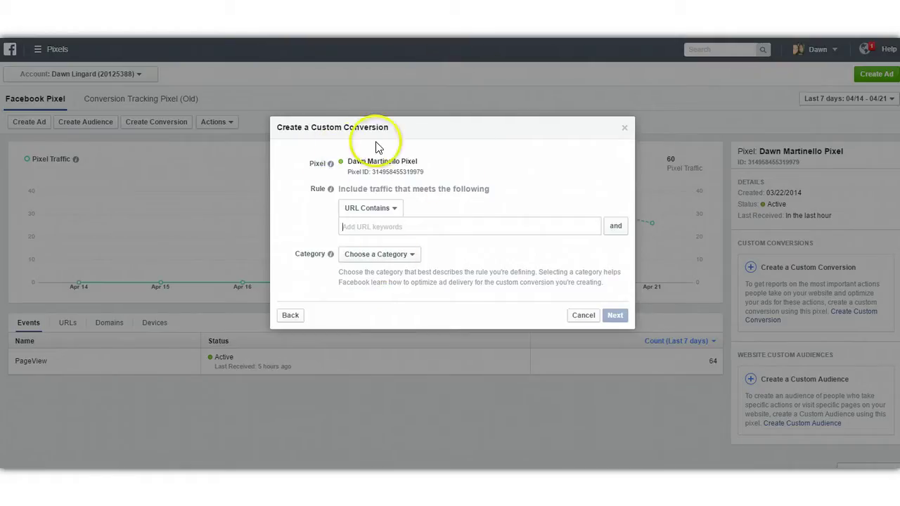
click(393, 211)
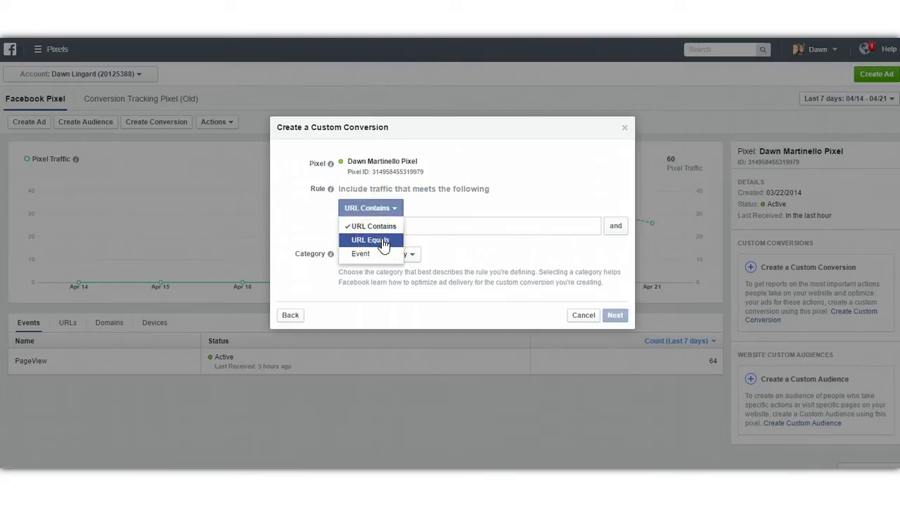
click(383, 242)
Add the site's /case-study-thank-you page address, starting with www, as the rule's URL.
click(382, 230)
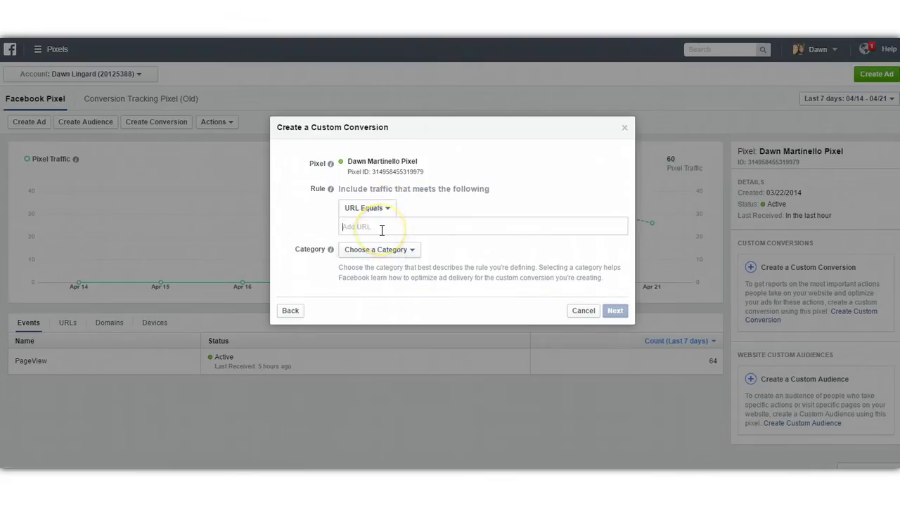
text(www.daw)
text(nmartinello)
text(.com/case-st)
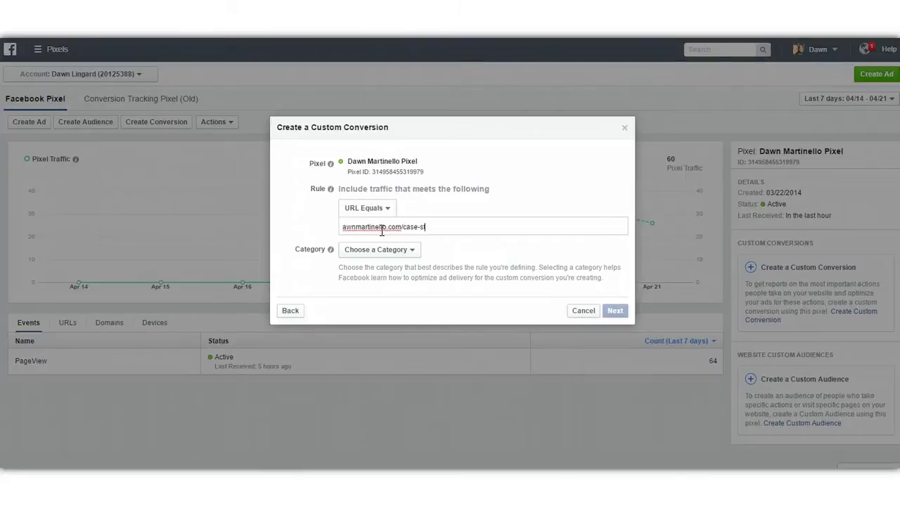
text(udy-thank-you)
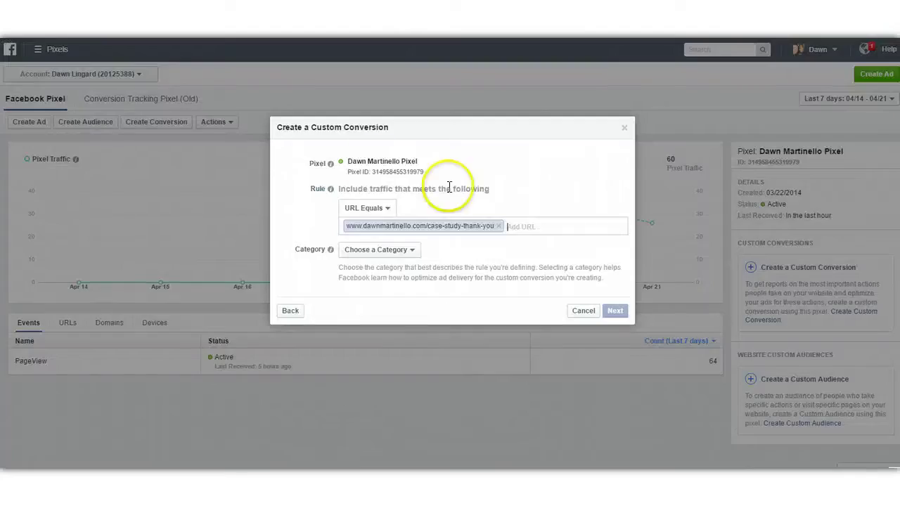
click(500, 226)
key(ctrl+v)
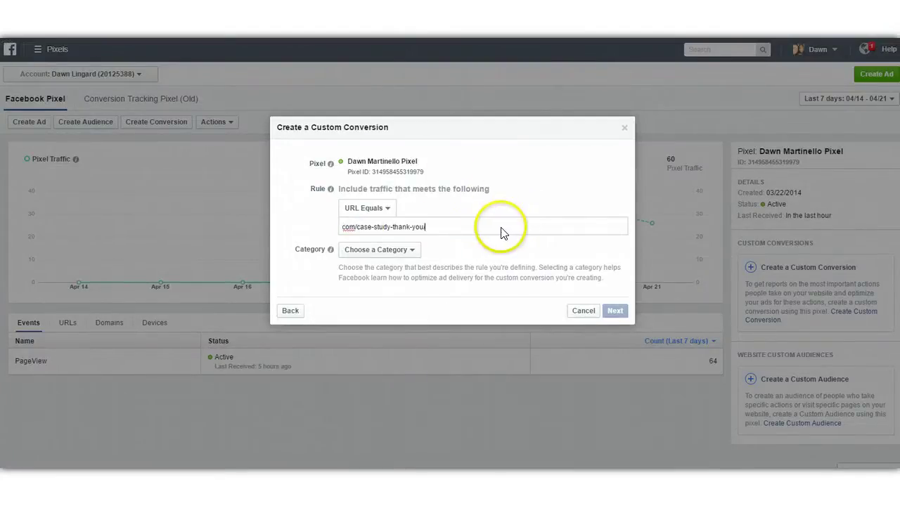
drag(387, 227, 298, 223)
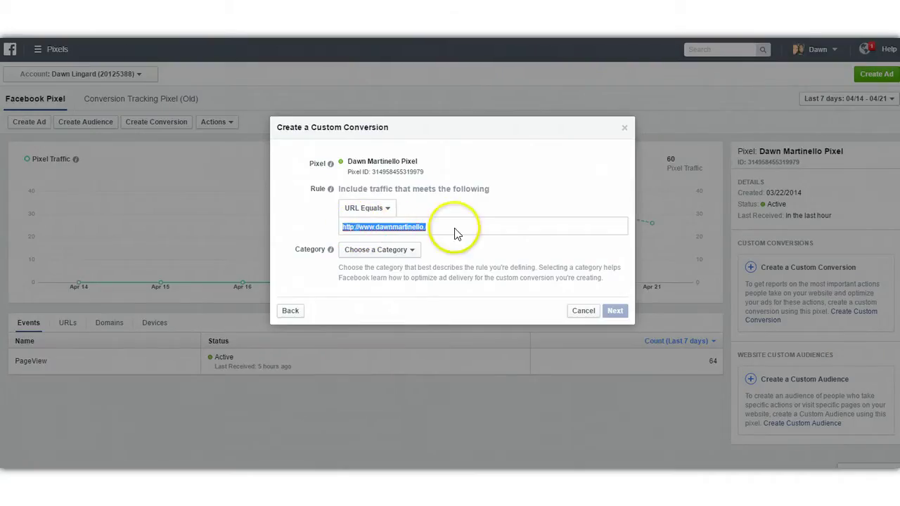
click(384, 227)
drag(385, 227, 430, 226)
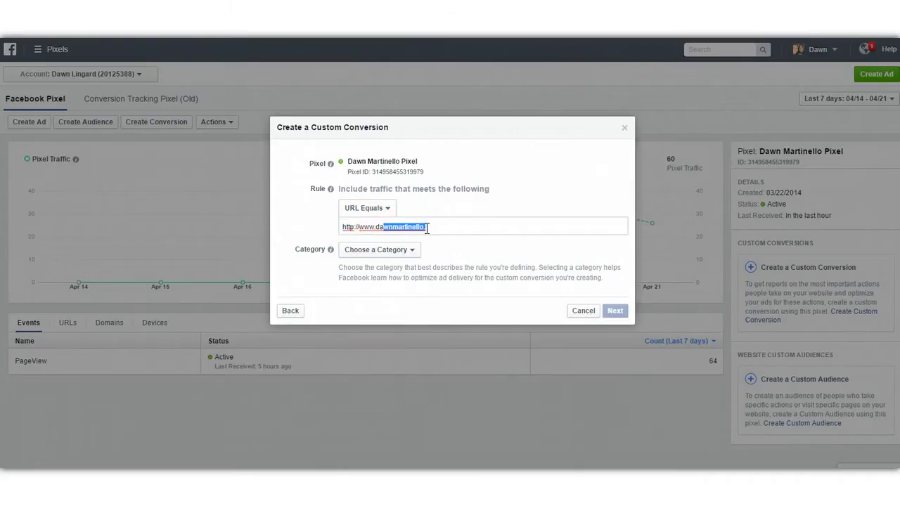
triple_click(377, 227)
click(462, 233)
key(Return)
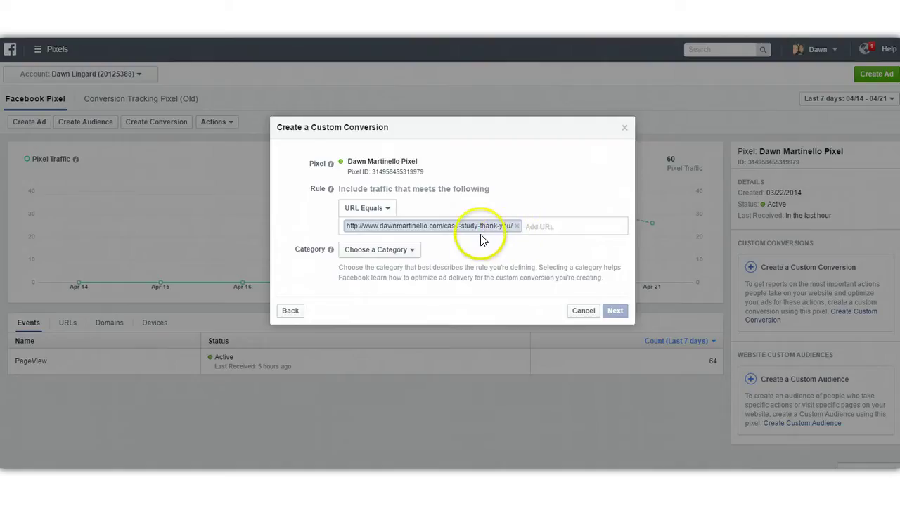
Set the conversion's category to Lead and name the conversion Case Study Thank You.
click(391, 253)
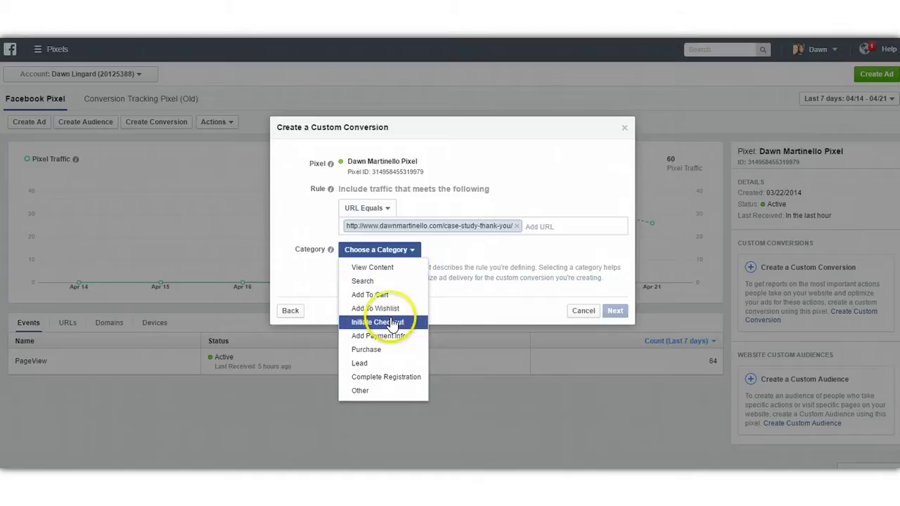
click(382, 365)
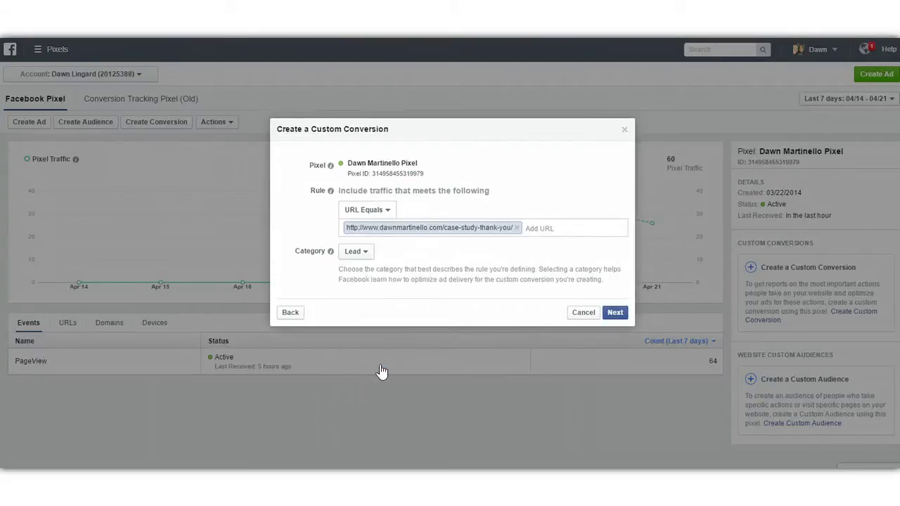
click(382, 300)
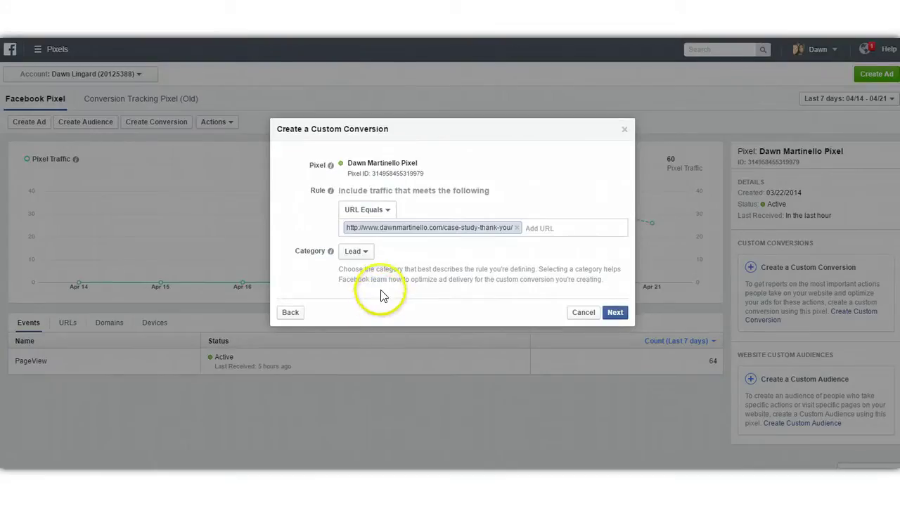
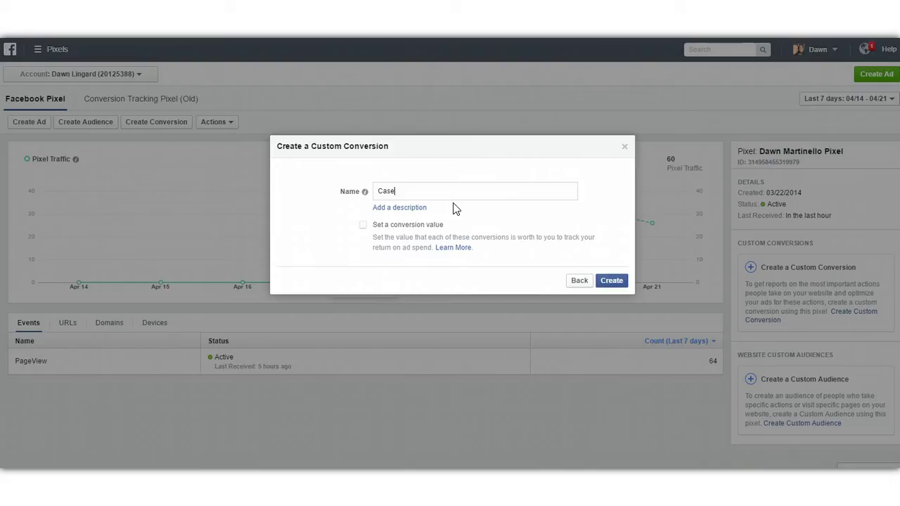
text(Study Thank You)
click(384, 248)
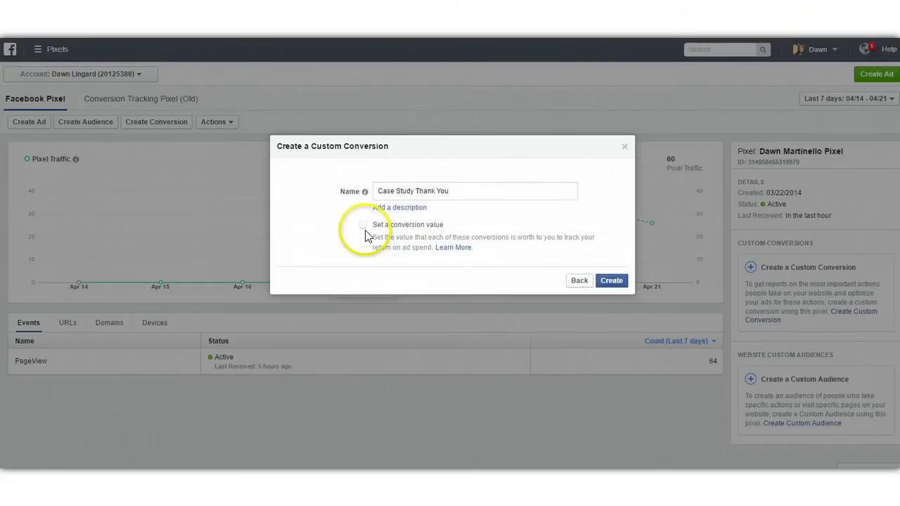
click(366, 229)
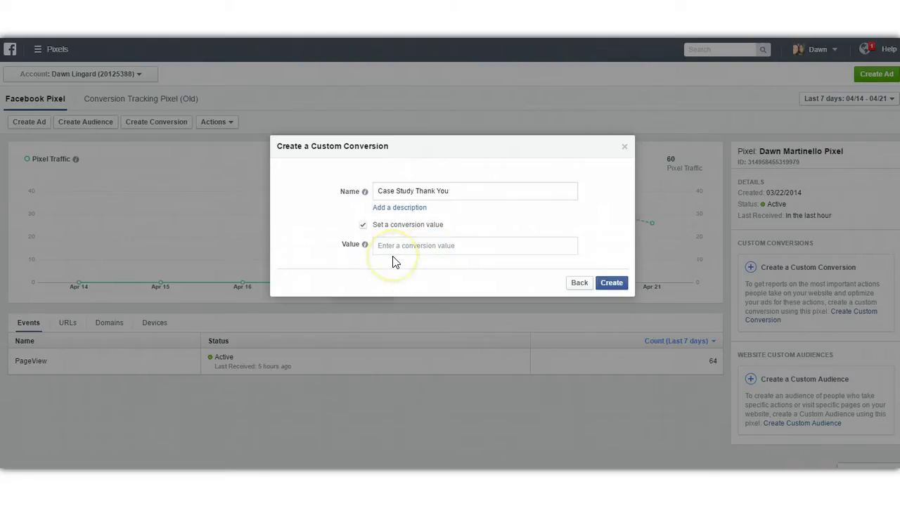
mouse_move(366, 248)
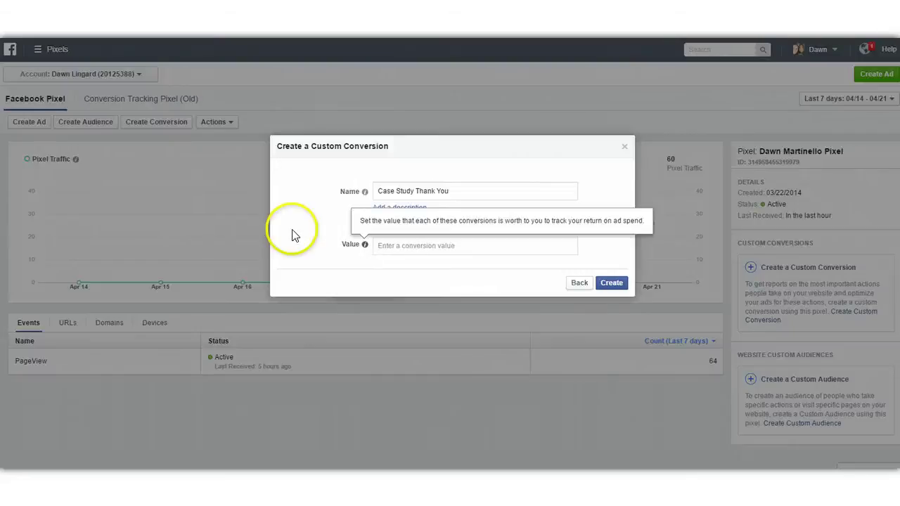
click(363, 226)
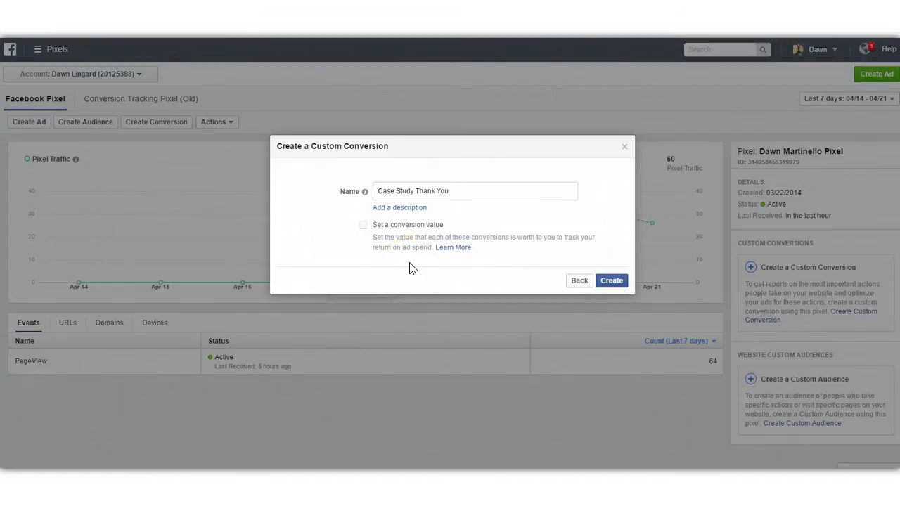
Create the custom conversion without a conversion value and return to the pixel overview.
click(611, 281)
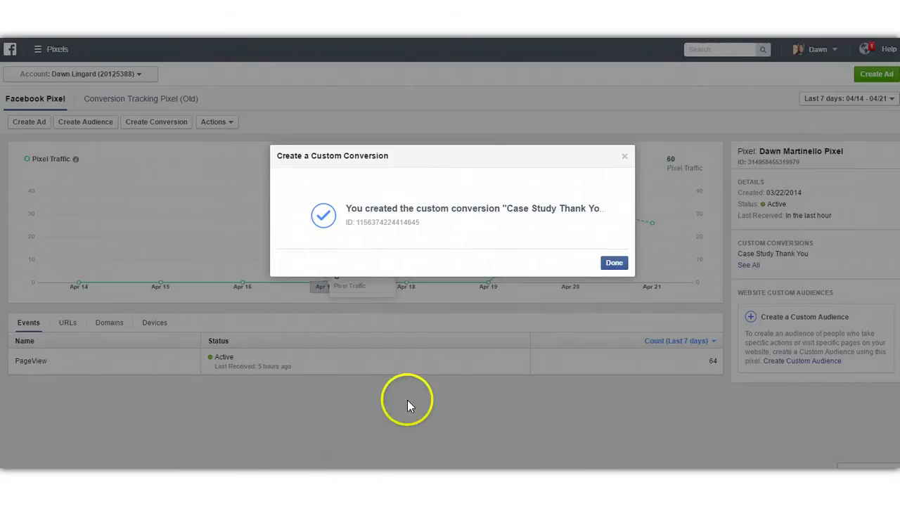
click(613, 262)
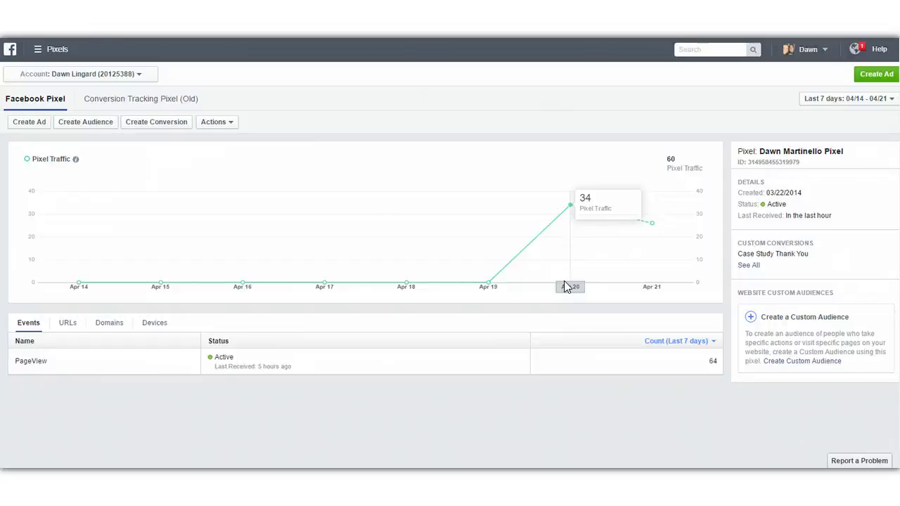
click(311, 442)
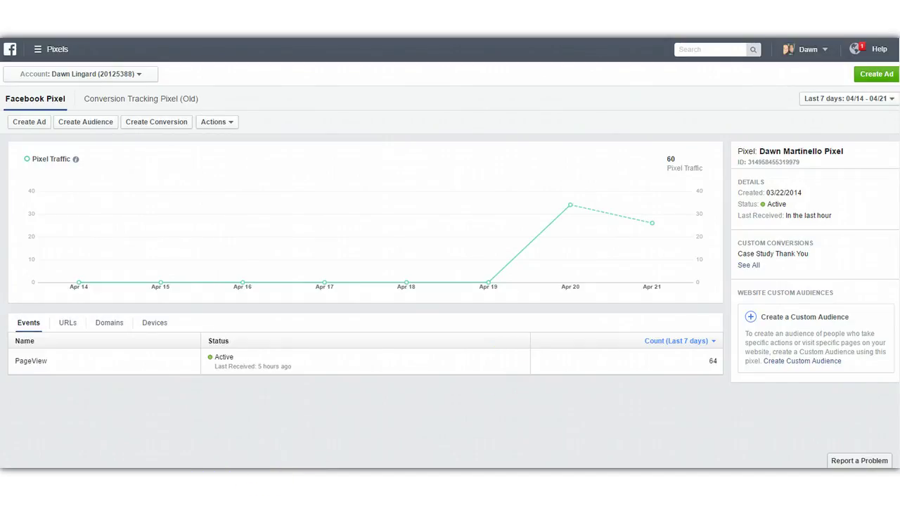